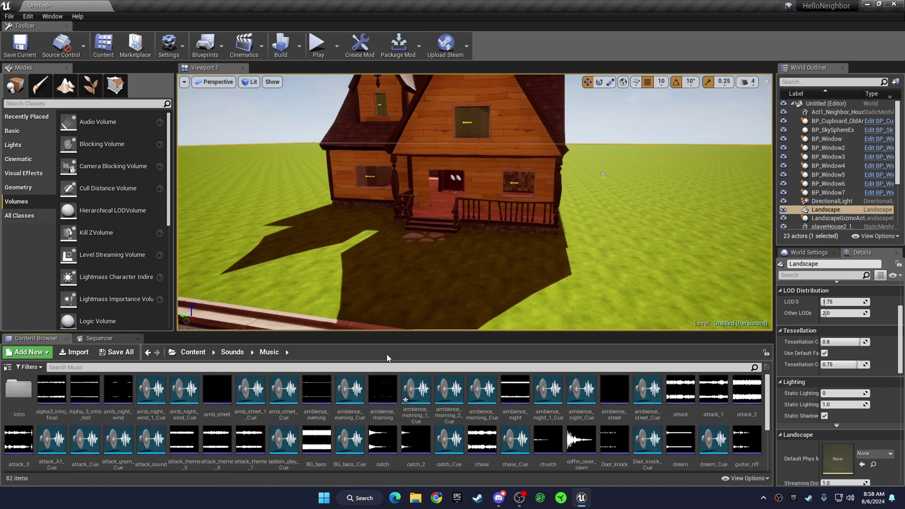
Step: Place the ambience_evening_Cue sound from the Music folder on the road in front of the orange house
right_click_drag(415, 216, 287, 215)
right_click_drag(466, 306, 514, 292)
right_click_drag(528, 193, 525, 236)
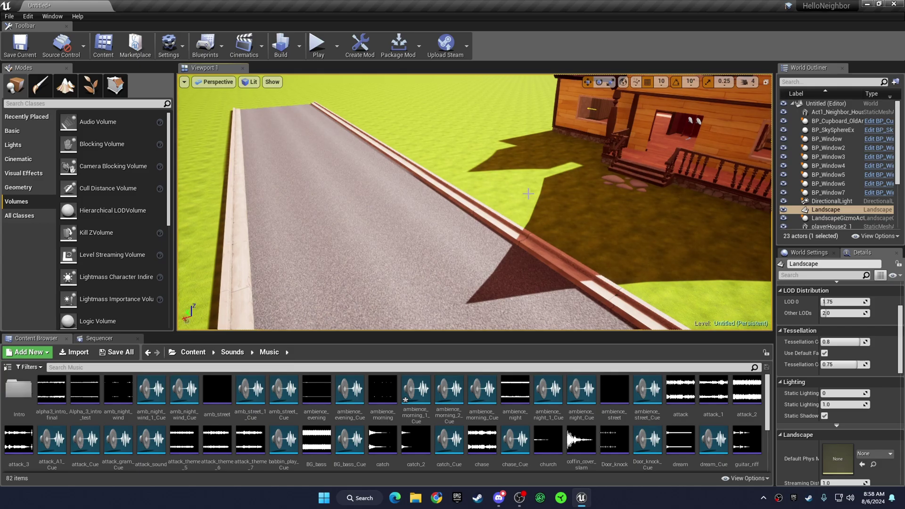
right_click_drag(433, 155, 467, 134)
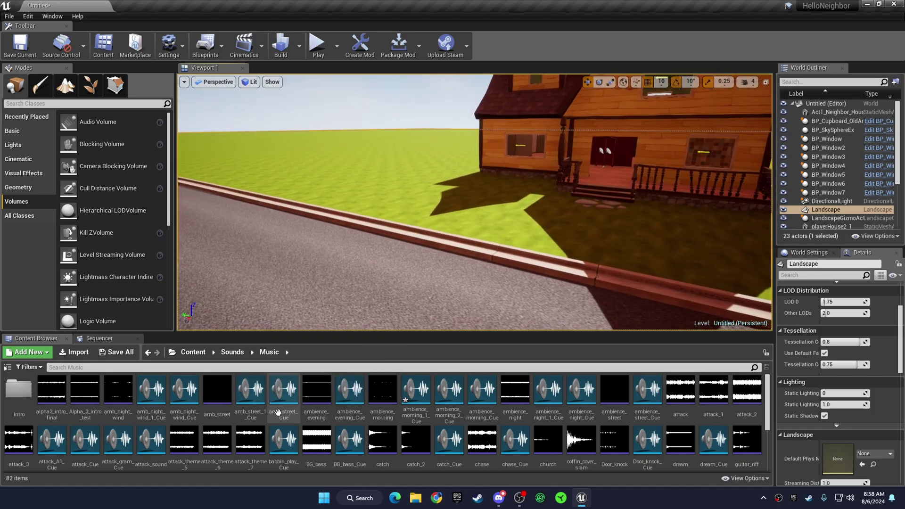
left_click_drag(350, 393, 430, 268)
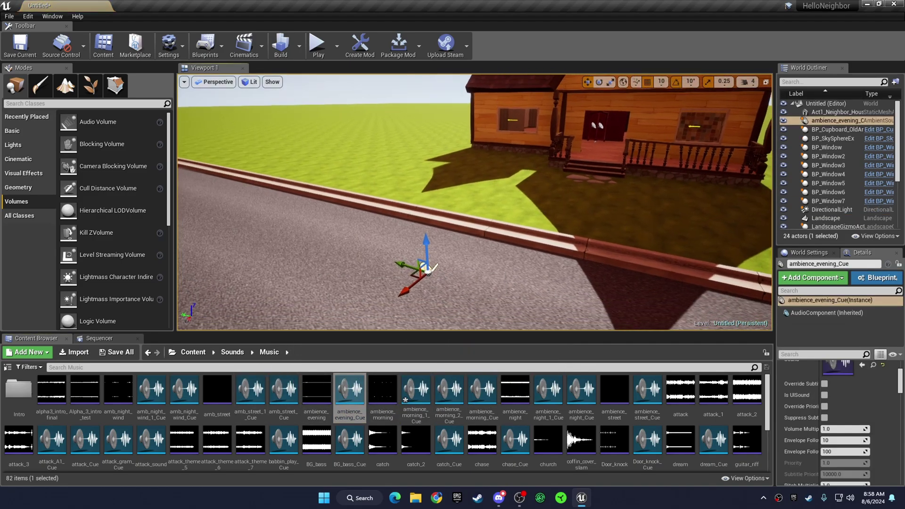
Step: Move the evening ambience sound across the road toward the curb on the blue house's side
right_click_drag(430, 268, 422, 283)
left_click_drag(395, 245, 522, 262)
right_click_drag(522, 262, 420, 271)
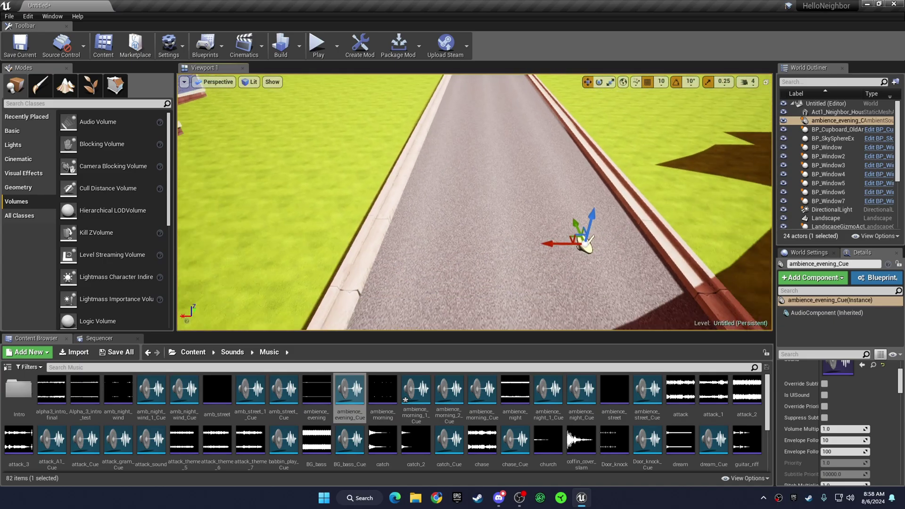
key("s")
left_click_drag(541, 235, 540, 236)
left_click_drag(415, 223, 399, 222)
Step: Search the Music folder for assets named "inside"
right_click_drag(398, 223, 443, 352)
key("w")
scroll(175, 398, "down", 4)
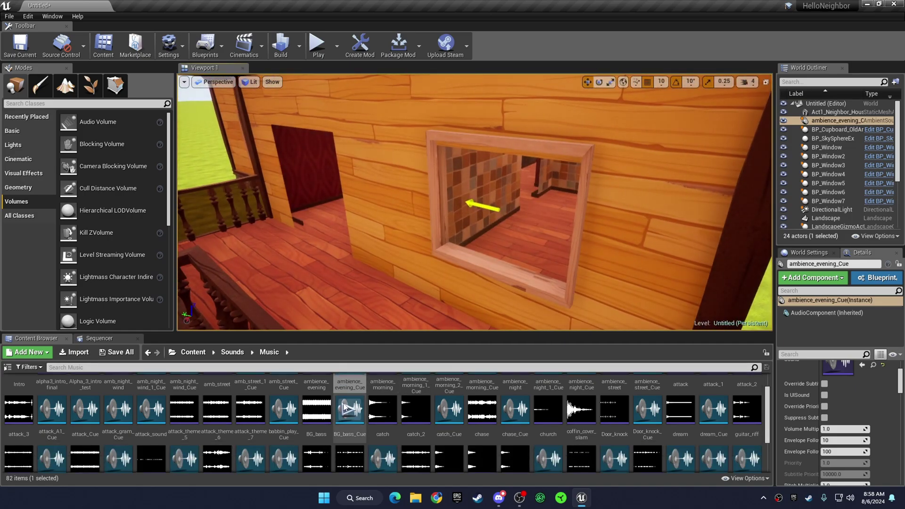
scroll(174, 398, "down", 1)
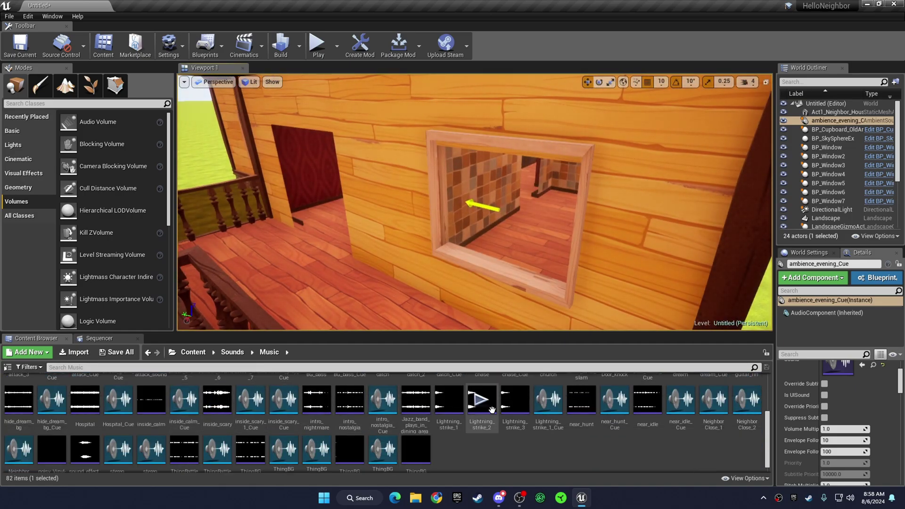
scroll(493, 420, "down", 1)
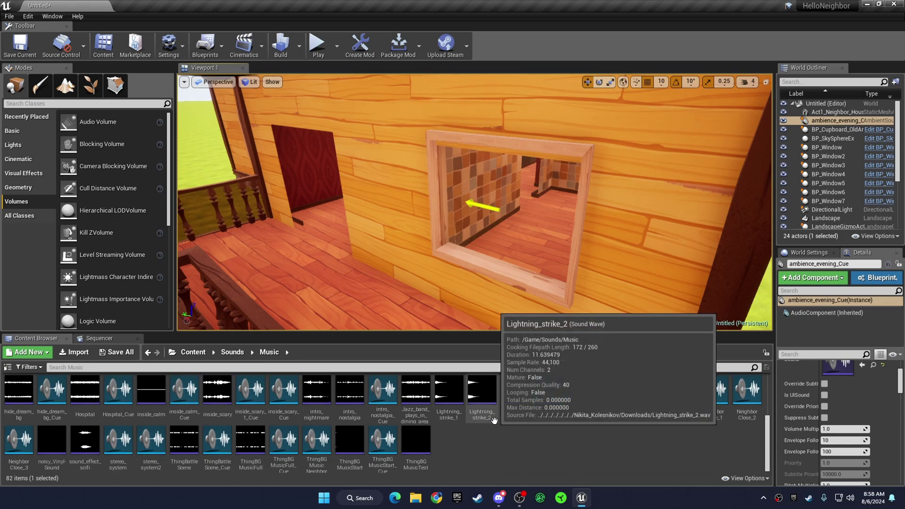
scroll(493, 420, "up", 3)
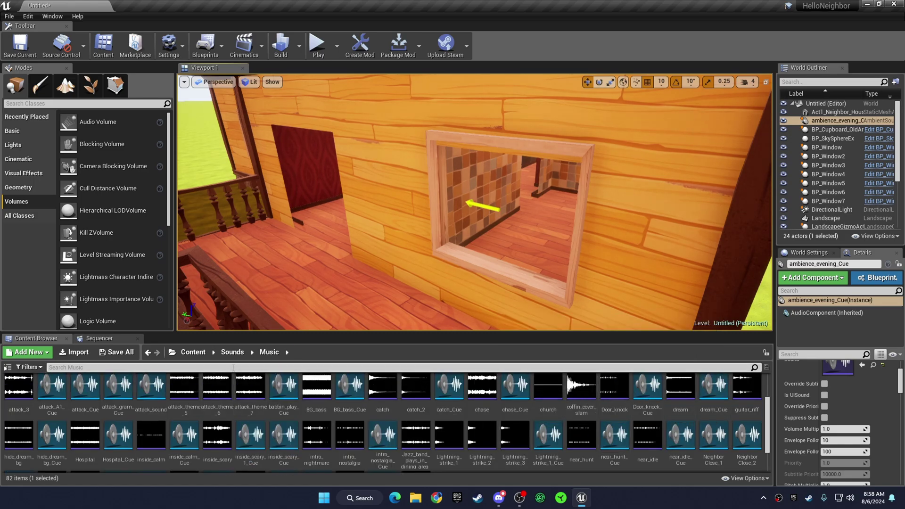
left_click(233, 367)
type("inside")
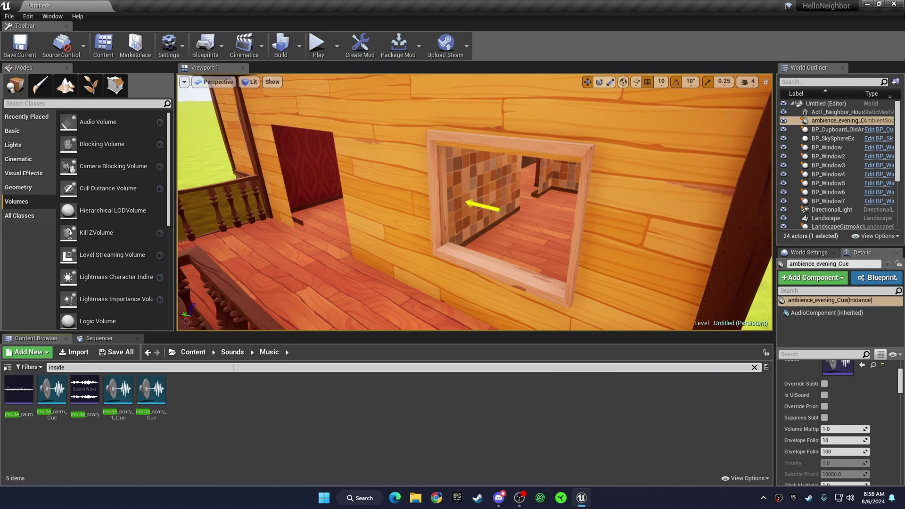
Step: Place the inside_scary_Cue sound inside the orange house and position it above the floor
key("w")
mouse_move(252, 221)
right_mouse_down()
mouse_move(264, 189)
mouse_move(226, 264)
mouse_move(302, 203)
mouse_move(257, 222)
right_mouse_up()
key("w")
left_click_drag(155, 404, 438, 258)
right_click_drag(439, 258, 419, 266)
key("w")
left_click_drag(419, 269, 394, 267)
left_click_drag(434, 235, 434, 212)
right_click_drag(383, 241, 383, 241)
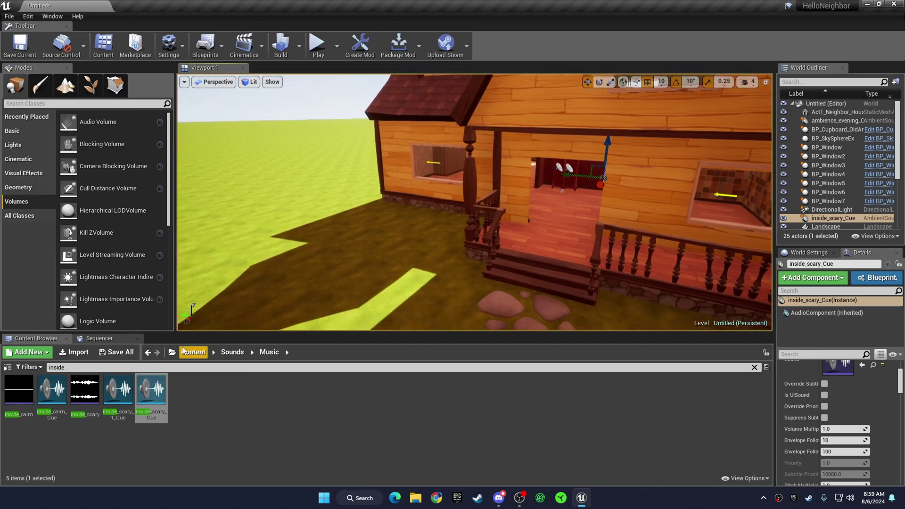
Step: Create a Sound Class asset named AudioVolumes in the root Content folder with the asset search cleared
left_click(188, 351)
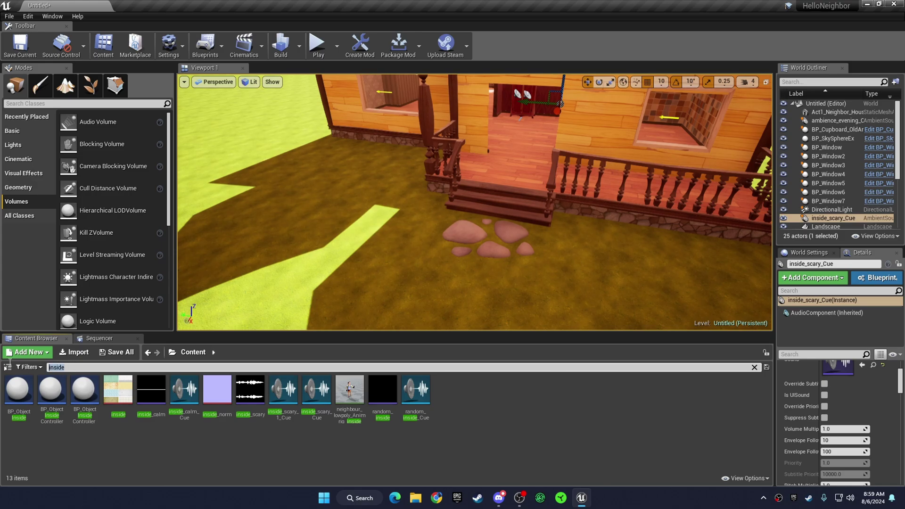
key("BackSpace")
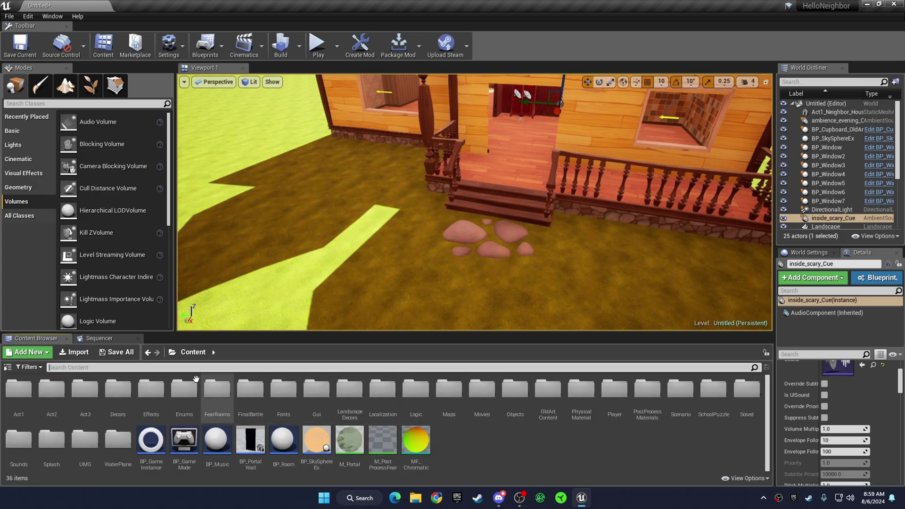
right_click(463, 426)
mouse_move(464, 401)
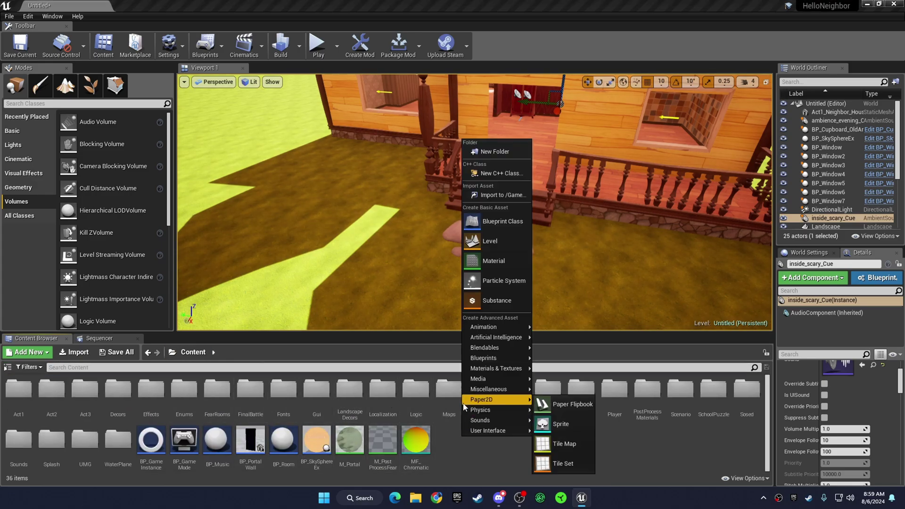
mouse_move(514, 420)
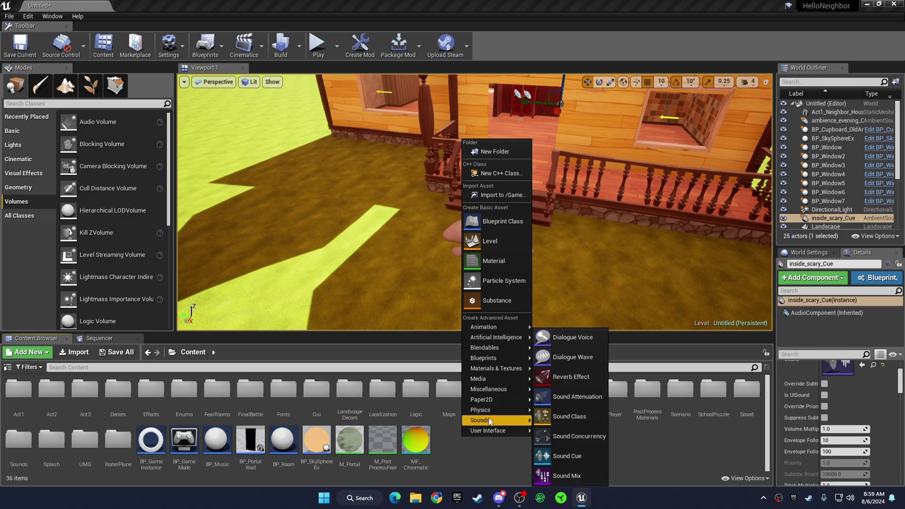
left_click(544, 417)
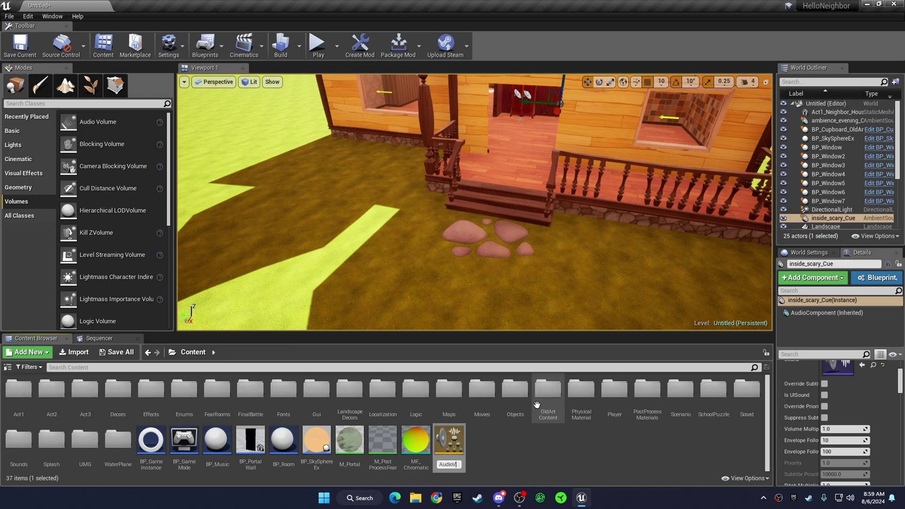
type("AudioVolumes")
key("Return")
Step: Assign AudioVolumes as the Sound Class override for both ambience_evening_Cue and inside_scary_Cue
key("f")
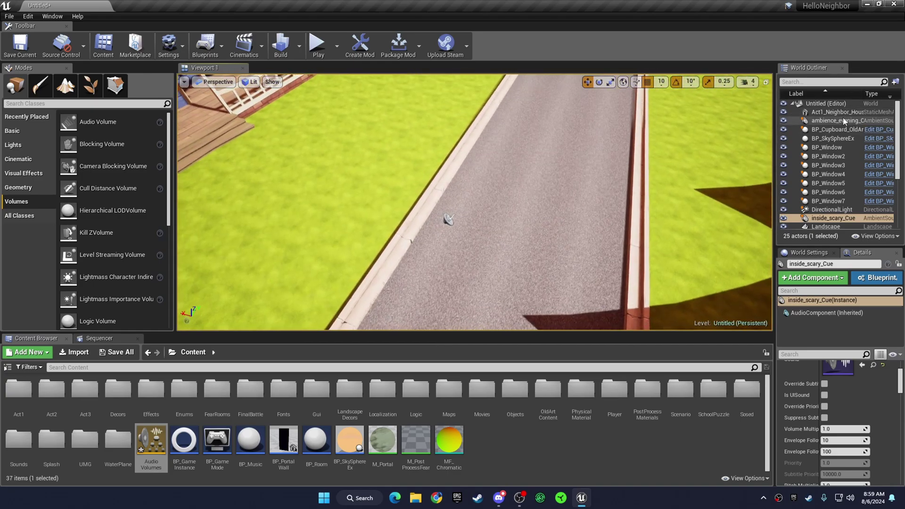
left_click(843, 121)
left_click(839, 219, "ctrl")
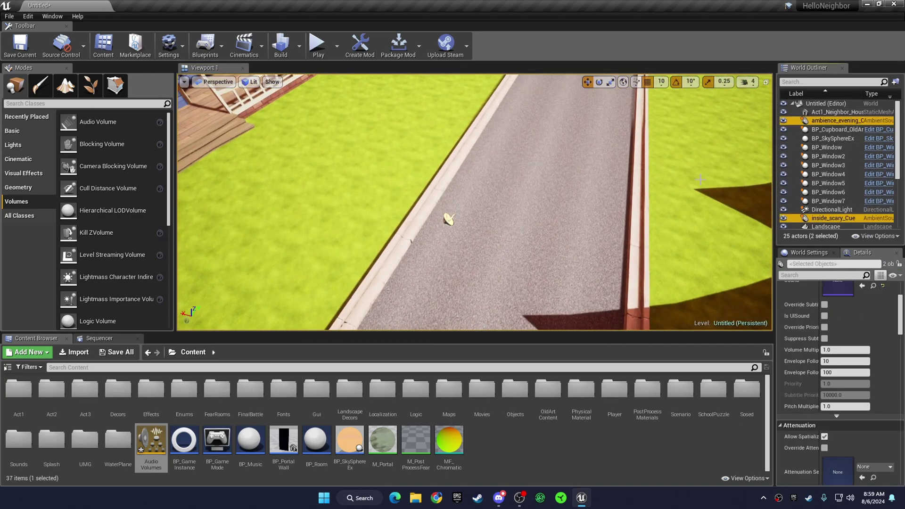
key("f")
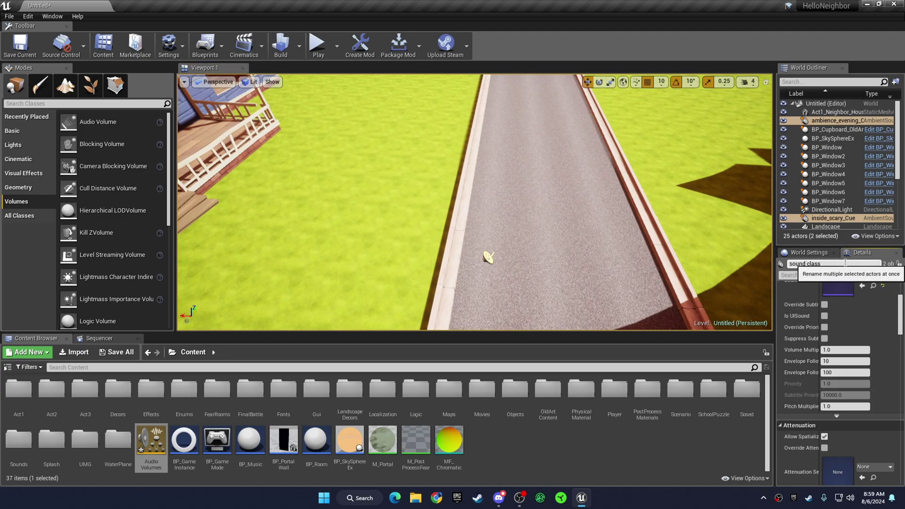
left_click_drag(823, 264, 788, 266)
key("ctrl+x")
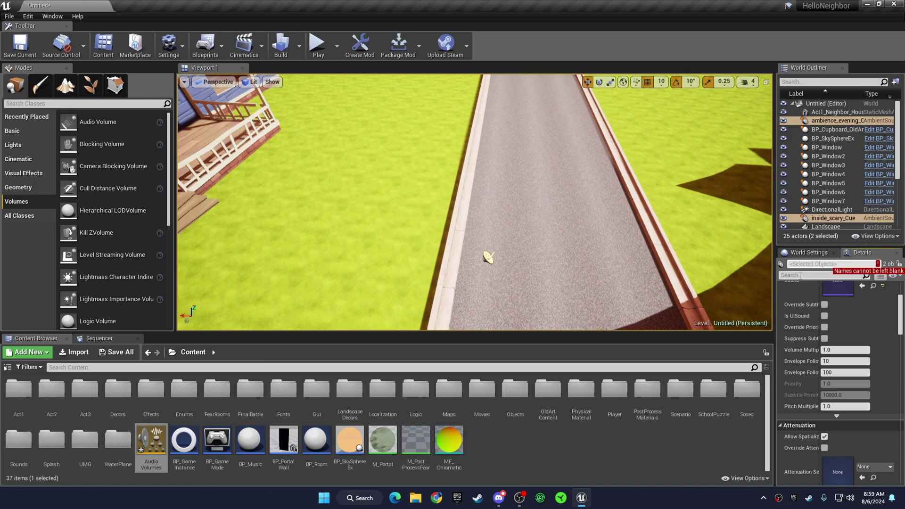
left_click(811, 275)
type("sound class")
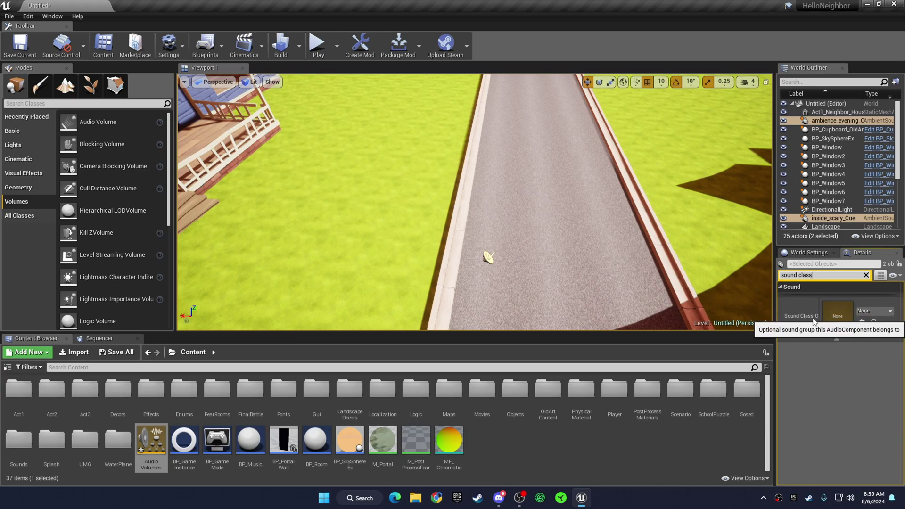
left_click(835, 315)
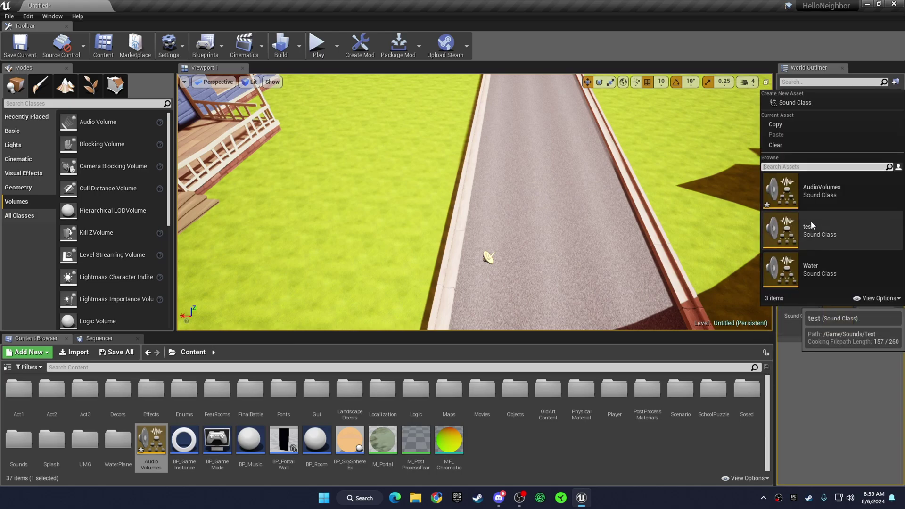
left_click(786, 199)
Step: Open the AudioVolumes sound class and enable Apply Ambient Volumes
left_click(381, 229)
right_click_drag(380, 229, 476, 233)
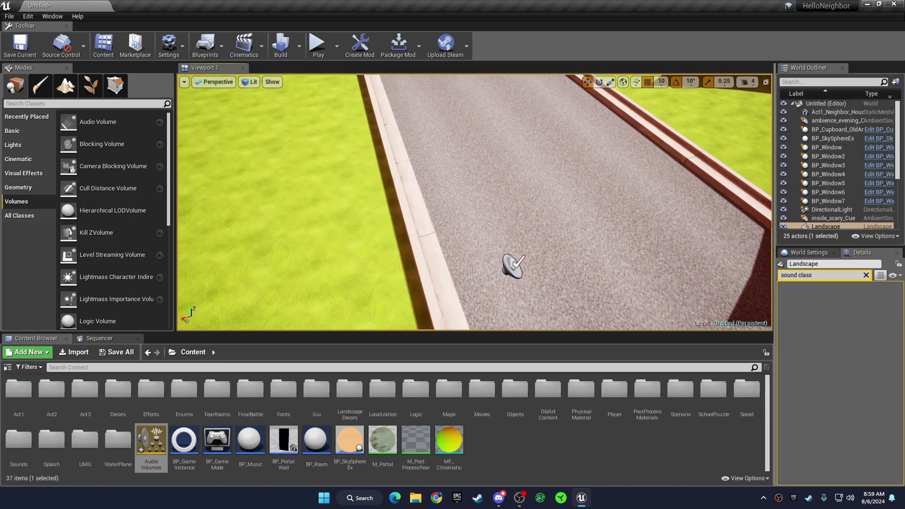
double_click(156, 442)
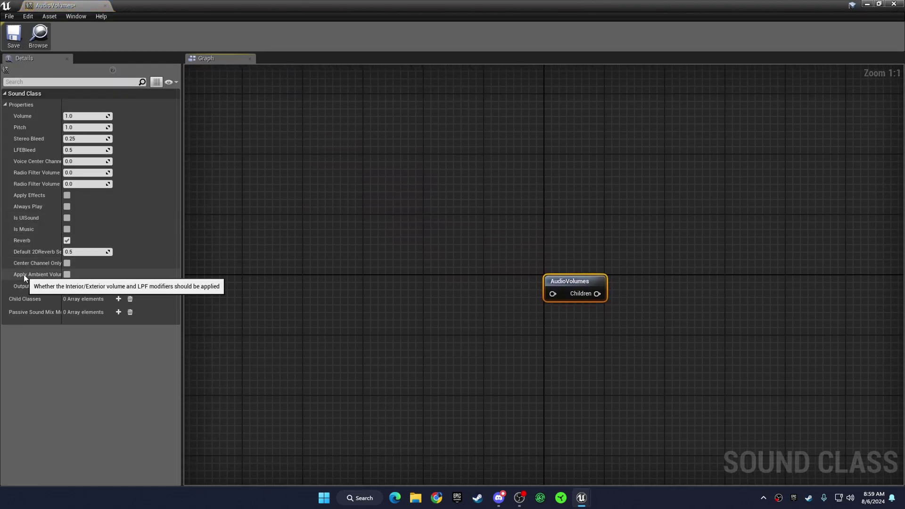
left_click(67, 274)
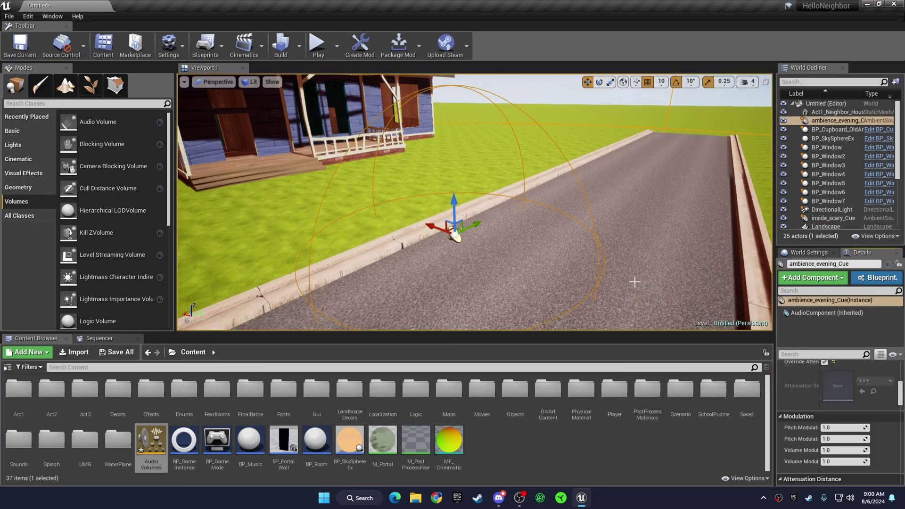
Step: Enable Override Attenuation on the inside_scary_Cue sound inside the orange house
scroll(799, 386, "up", 4)
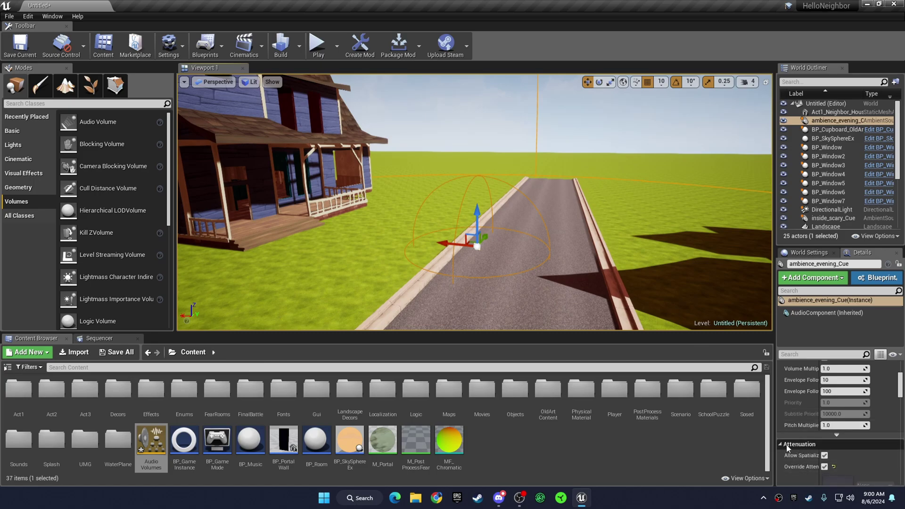
scroll(803, 459, "down", 1)
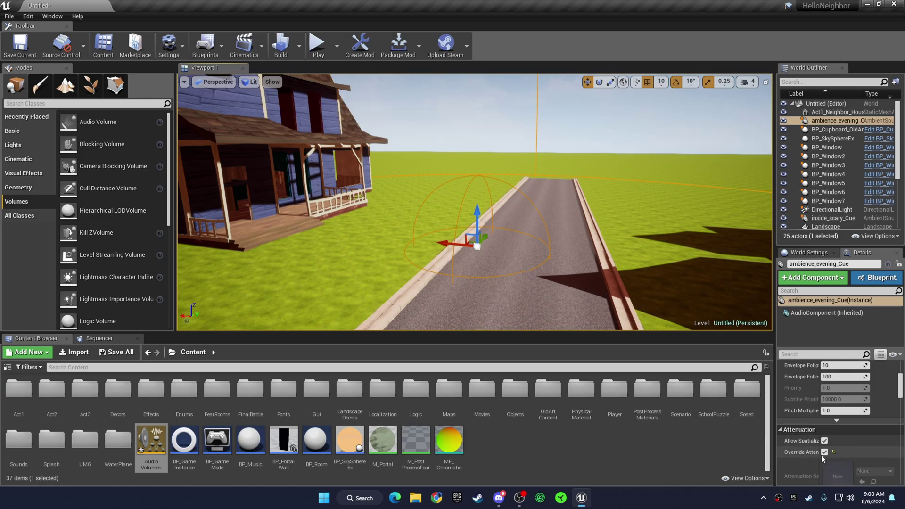
right_click_drag(538, 283, 662, 301)
key("w")
key("w")
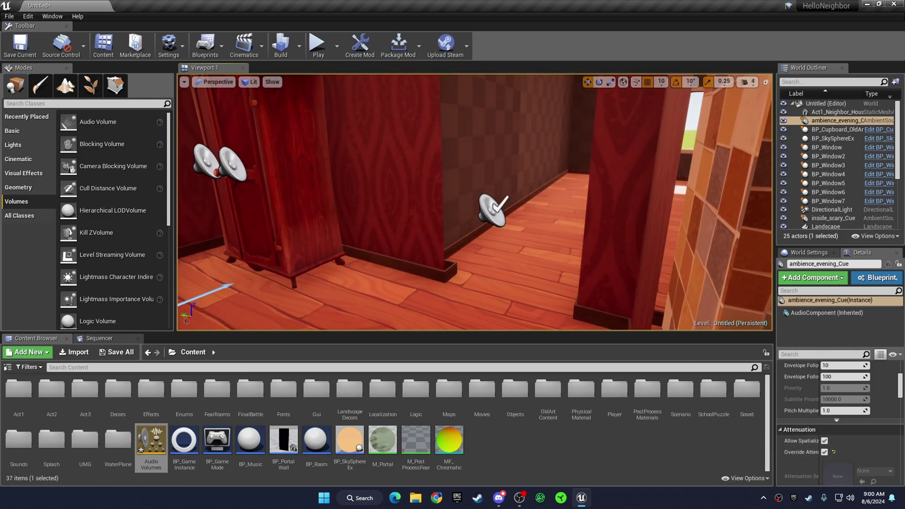
left_click(491, 213)
left_click(824, 452)
key("s")
right_click_drag(590, 232, 528, 227)
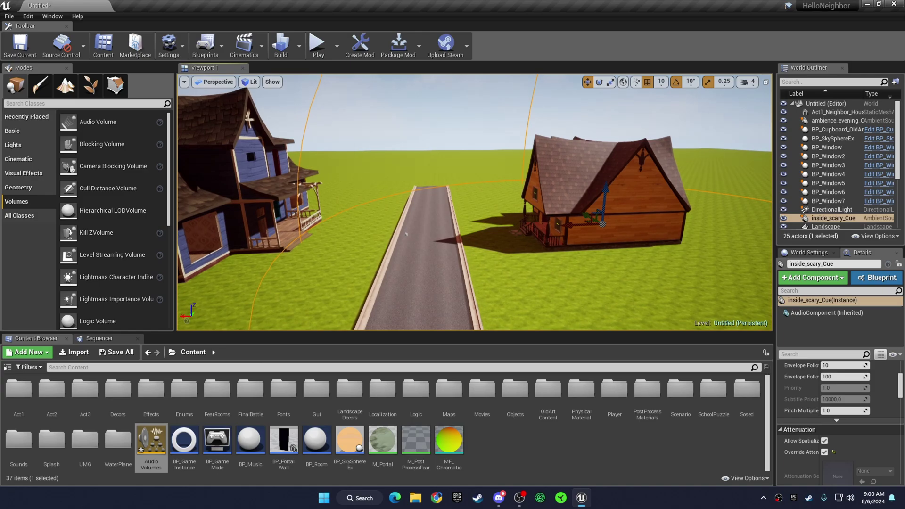
key("w")
right_click_drag(494, 182, 514, 187)
Step: Set the attenuation shape of inside_scary_Cue to Box
scroll(825, 400, "down", 6)
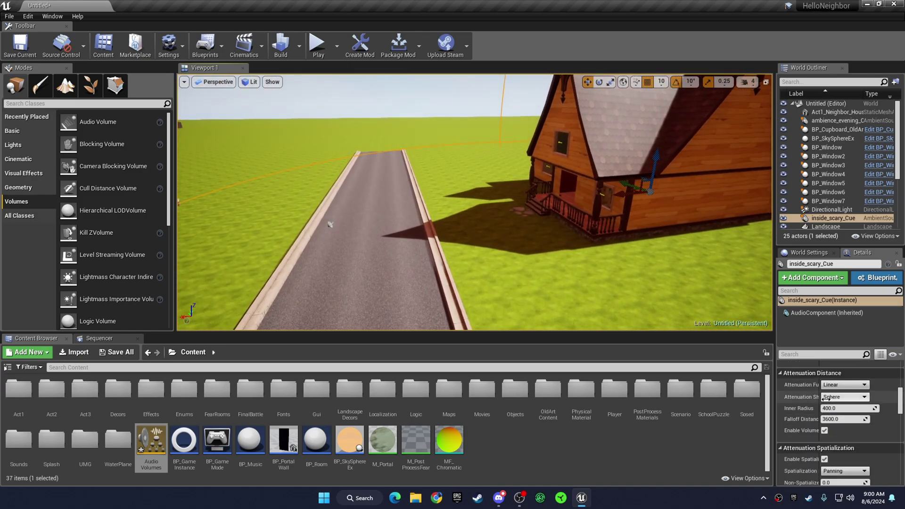
scroll(825, 399, "down", 10)
left_click_drag(900, 434, 790, 402)
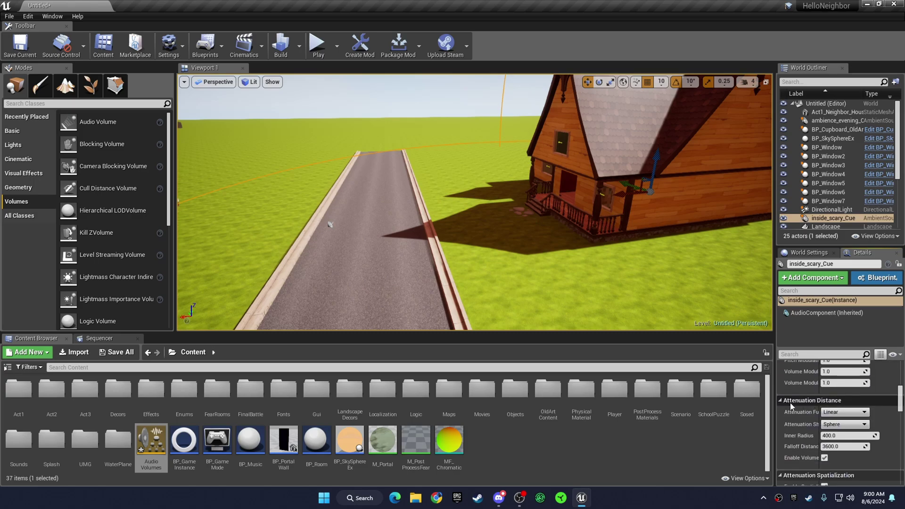
left_click(832, 424)
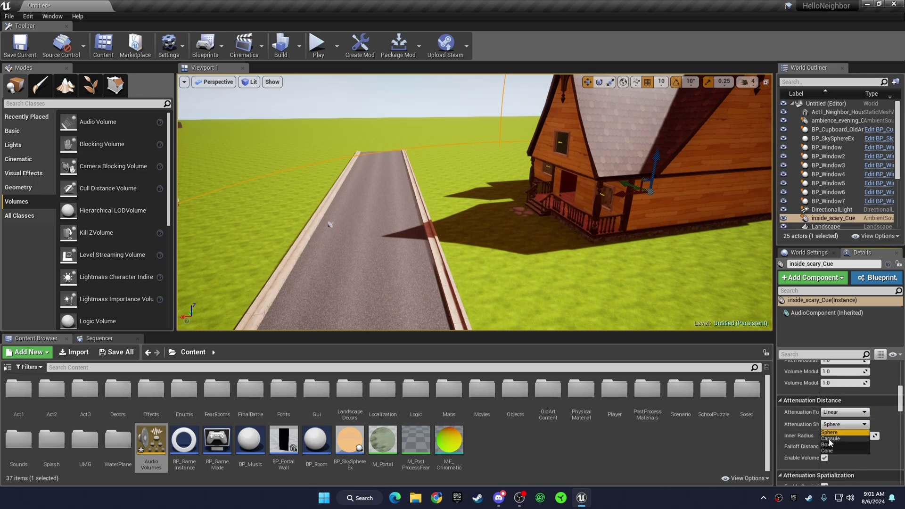
left_click(828, 444)
key("s")
mouse_move(538, 299)
right_mouse_down()
mouse_move(580, 276)
mouse_move(521, 264)
mouse_move(538, 299)
right_mouse_up()
left_click(830, 424)
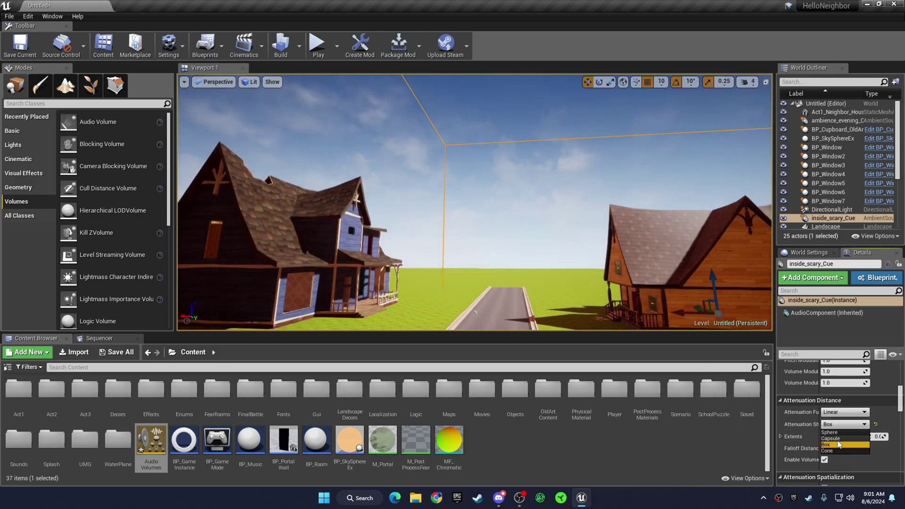
right_click_drag(582, 326, 615, 348)
key("s")
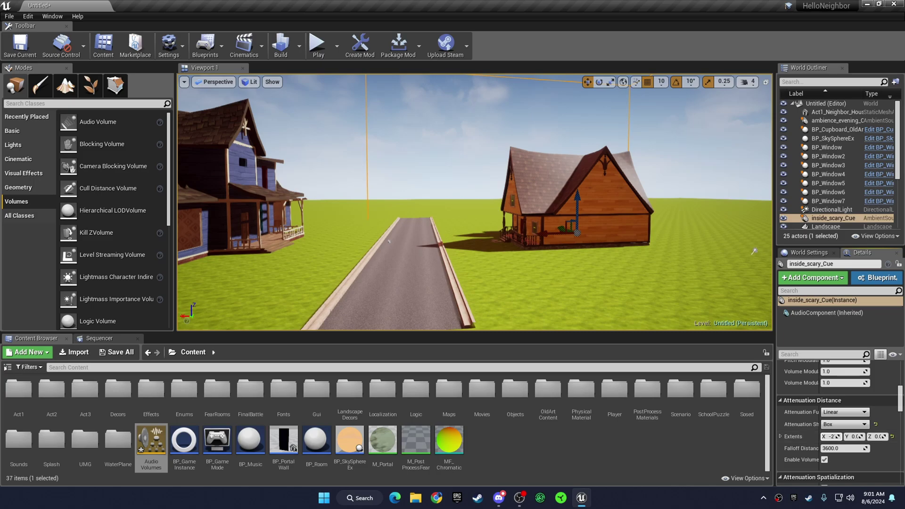
Step: Reduce the falloff distance of inside_scary_Cue to about 1443 and adjust its box extents around the orange house
left_click_drag(843, 448, 862, 449)
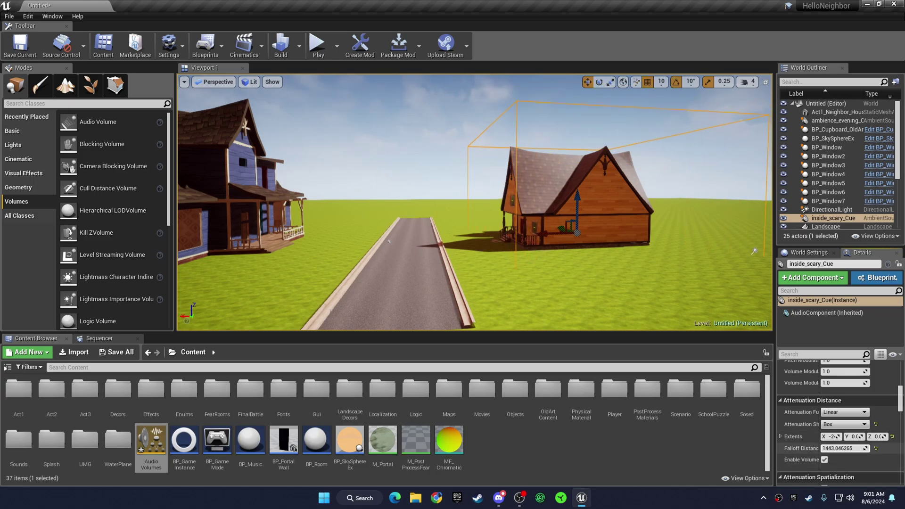
key("w")
key("d")
right_click_drag(698, 276, 714, 273)
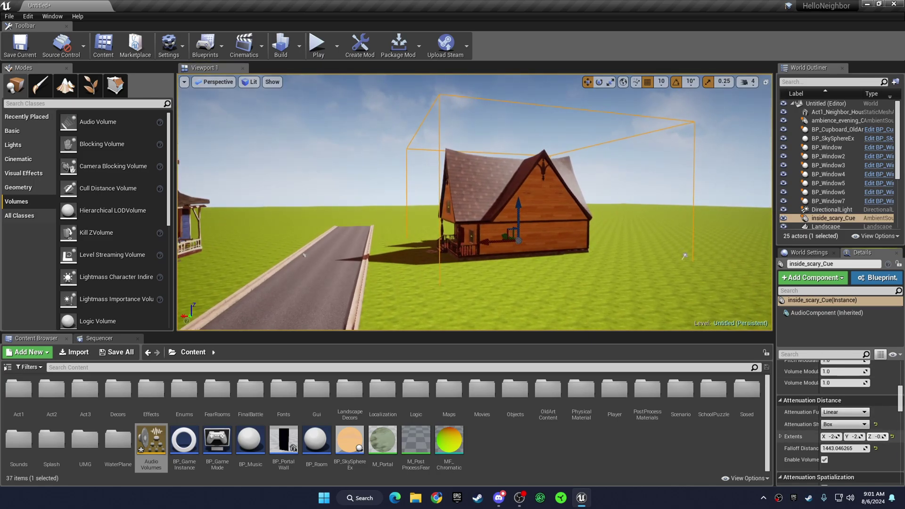
Step: Reduce the falloff distance of inside_scary_Cue to about 766 and adjust its box extents to the orange house
key("w")
key("a")
right_click_drag(608, 296, 702, 301)
key("s")
key("a")
right_click_drag(605, 228, 643, 228)
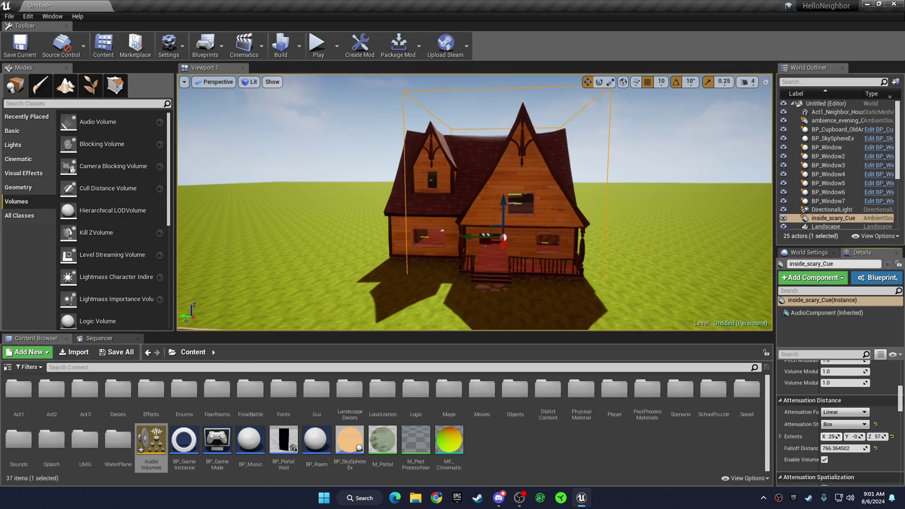
Step: Increase the X and Y box extents of inside_scary_Cue to cover the orange house from front to side
right_click_drag(638, 244, 539, 231)
key("w")
key("d")
key("s")
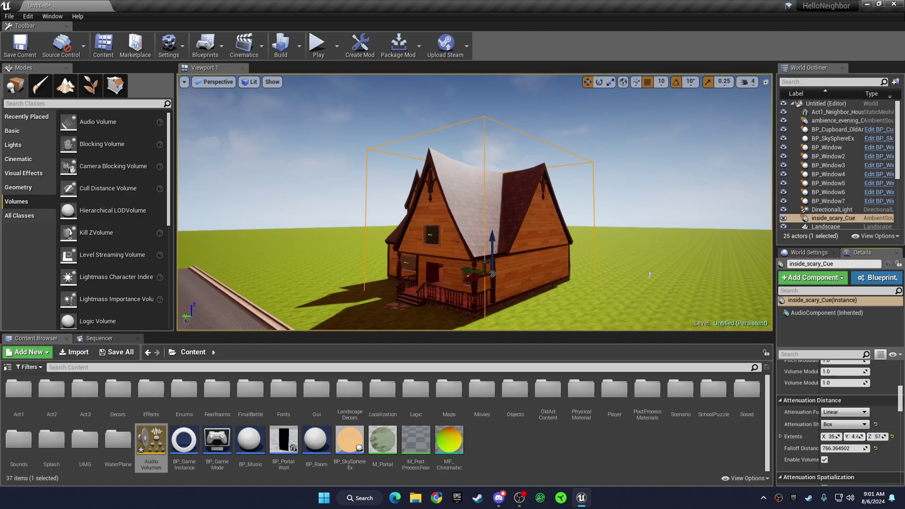
right_click_drag(649, 274, 405, 258)
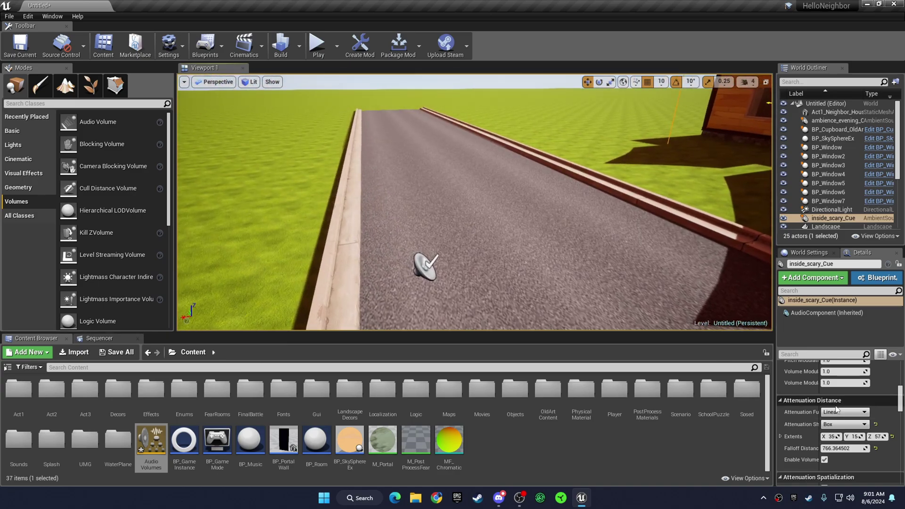
Step: Set the attenuation function of ambience_evening_Cue on the road to Natural Sound, and try a lower dB attenuation before resetting it to default
left_click(845, 411)
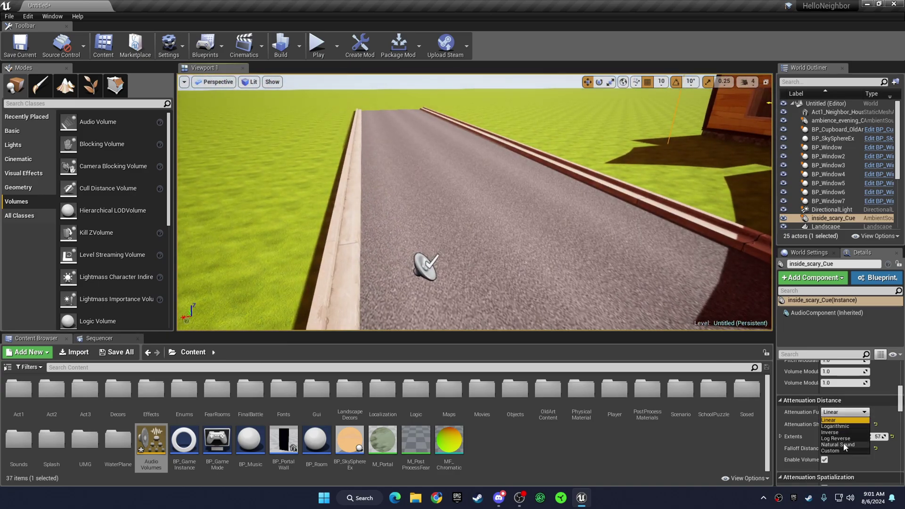
right_click_drag(542, 254, 667, 264)
left_click(566, 242)
mouse_move(566, 242)
right_mouse_down()
mouse_move(424, 193)
mouse_move(447, 202)
mouse_move(424, 160)
mouse_move(566, 227)
mouse_move(570, 258)
right_mouse_up()
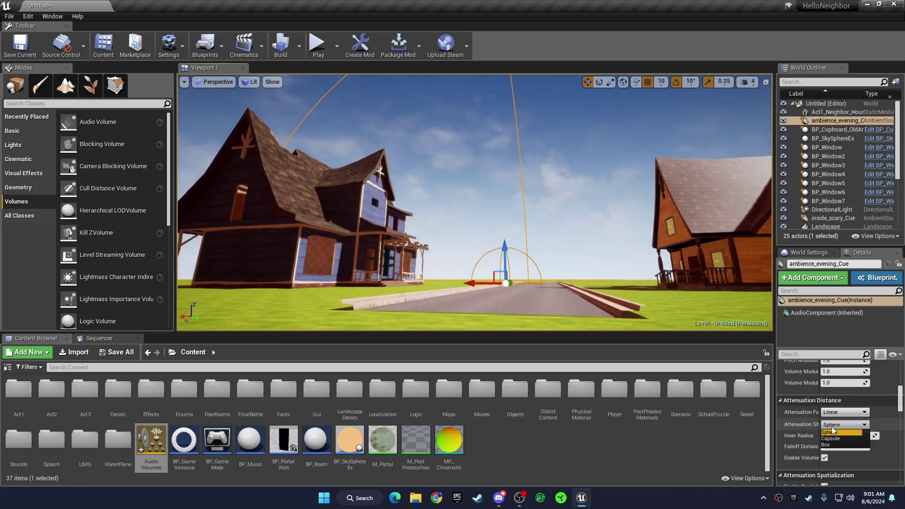
right_click_drag(445, 260, 445, 279)
key("w")
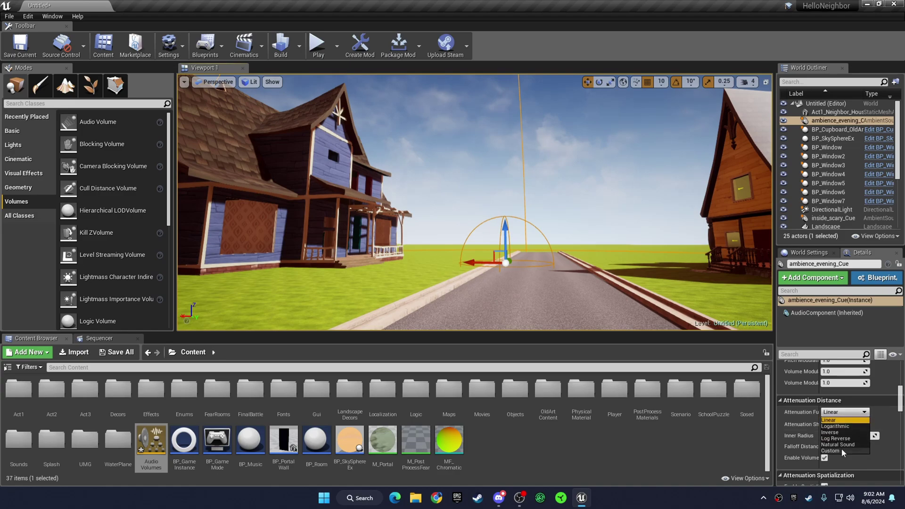
left_click(841, 446)
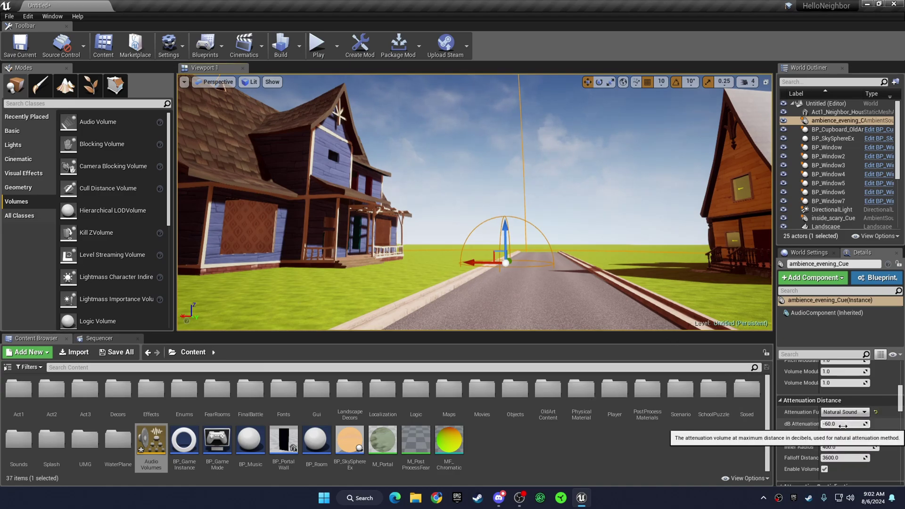
left_click_drag(843, 425, 839, 426)
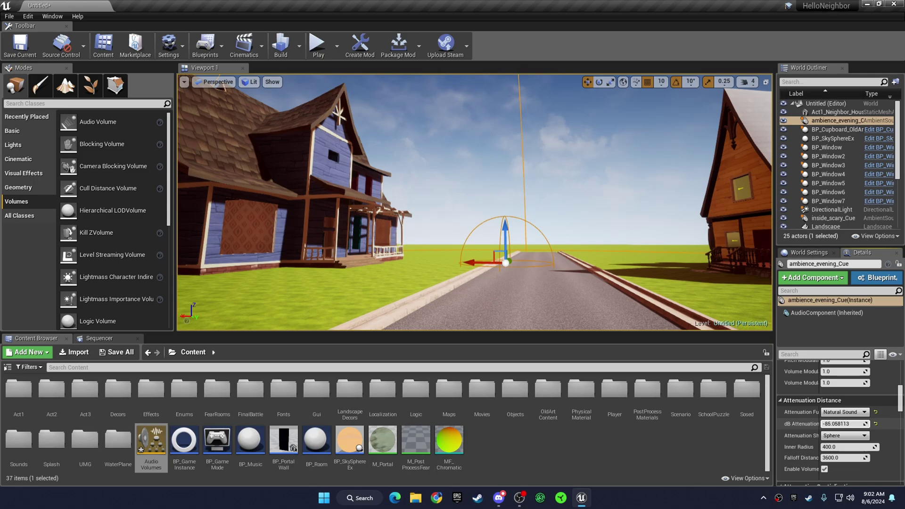
left_click(875, 425)
Step: Start a play test of the level from the road between the two houses
left_click(594, 193)
right_click_drag(593, 194, 624, 274)
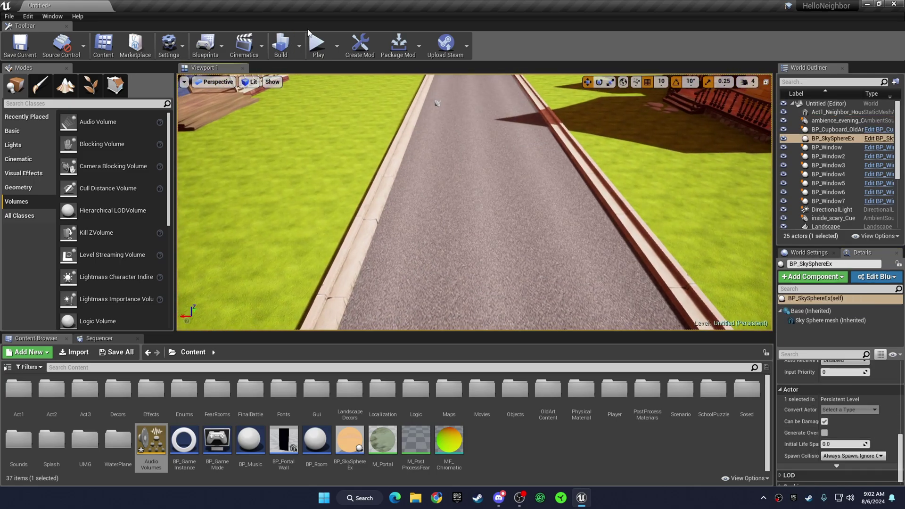
left_click(317, 43)
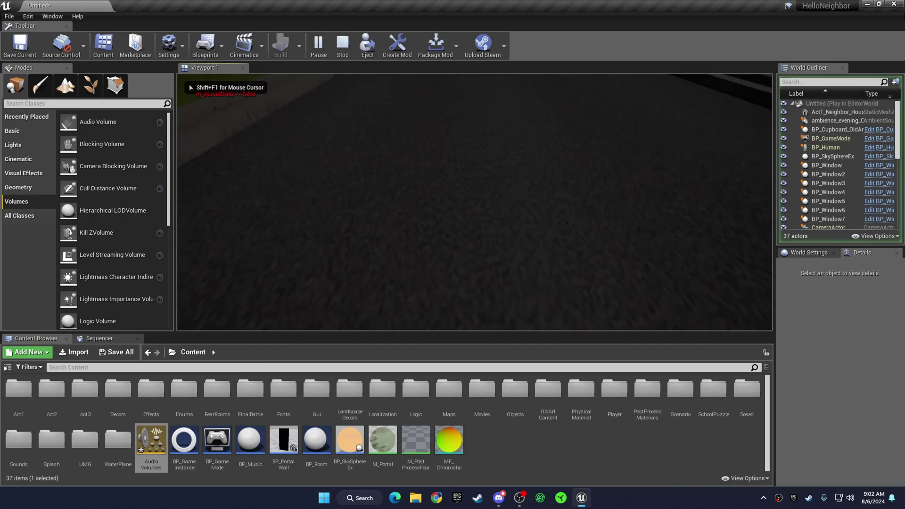